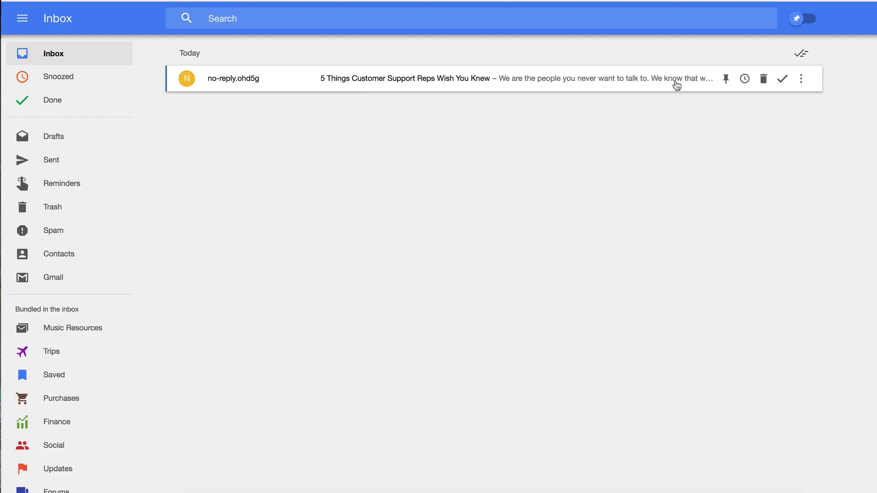
# Open the '5 Things Customer Support Reps Wish You Knew' email and scroll through its body.
pyautogui.click(676, 86)
pyautogui.scroll(-2, 779, 264)
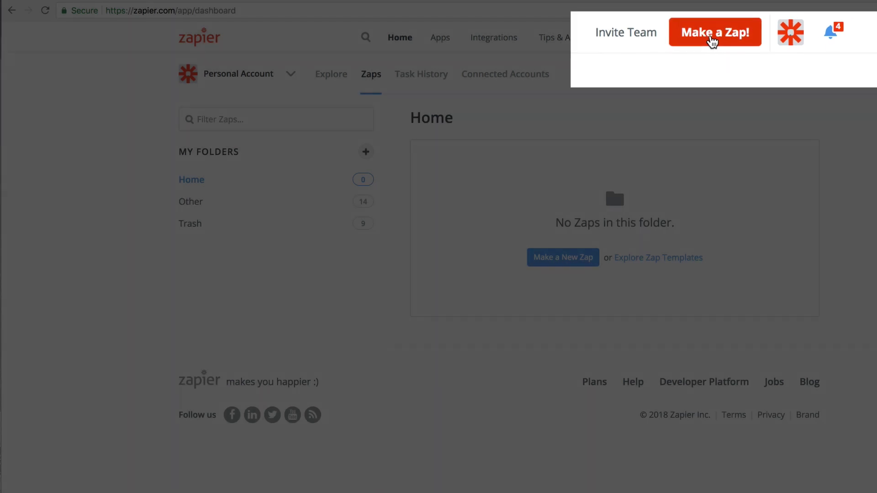
# Create a new Zap from the Zapier dashboard with 'Make a Zap!'.
pyautogui.click(712, 41)
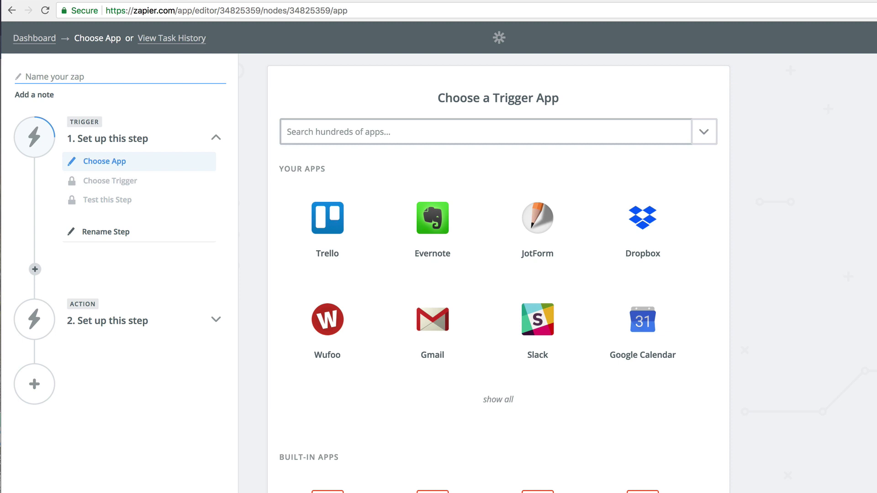
# Set the trigger to RSS by Zapier's New Item in Feed and save it.
pyautogui.click(338, 131)
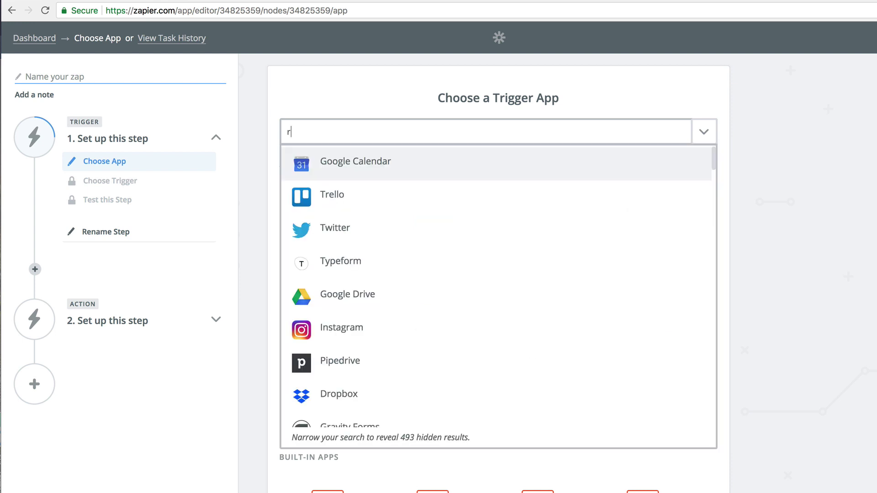
pyautogui.write('rss')
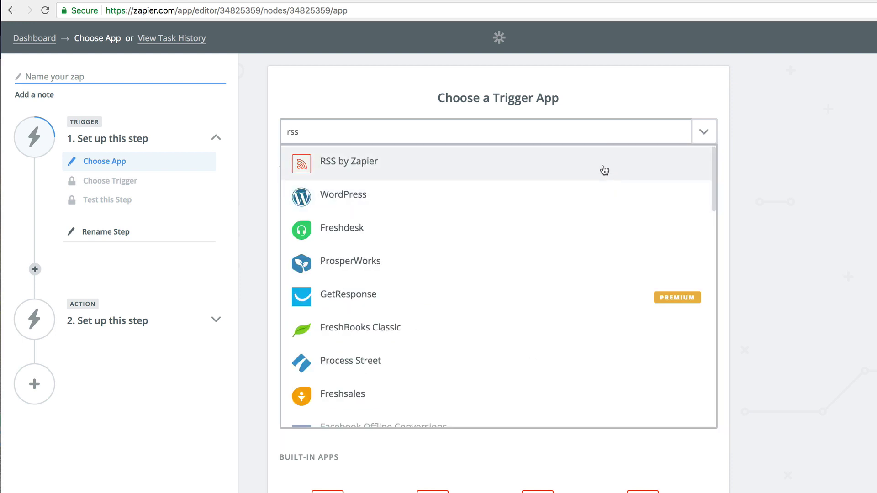
pyautogui.click(604, 169)
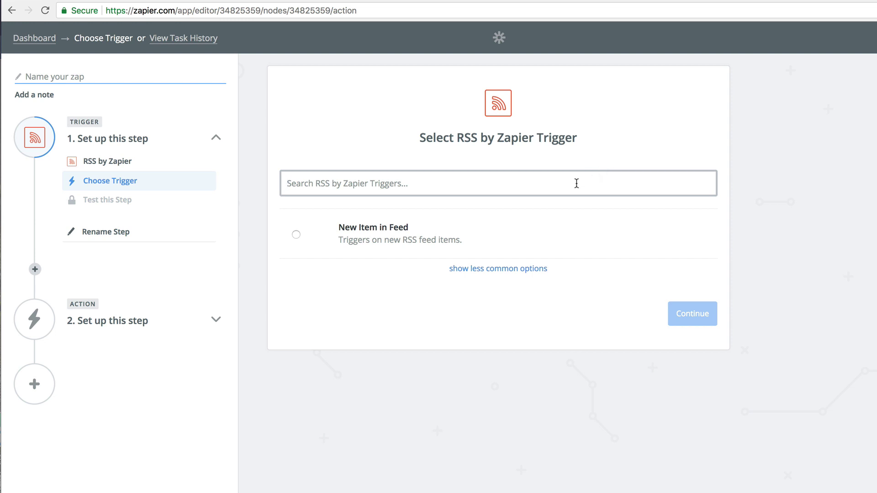
pyautogui.click(501, 235)
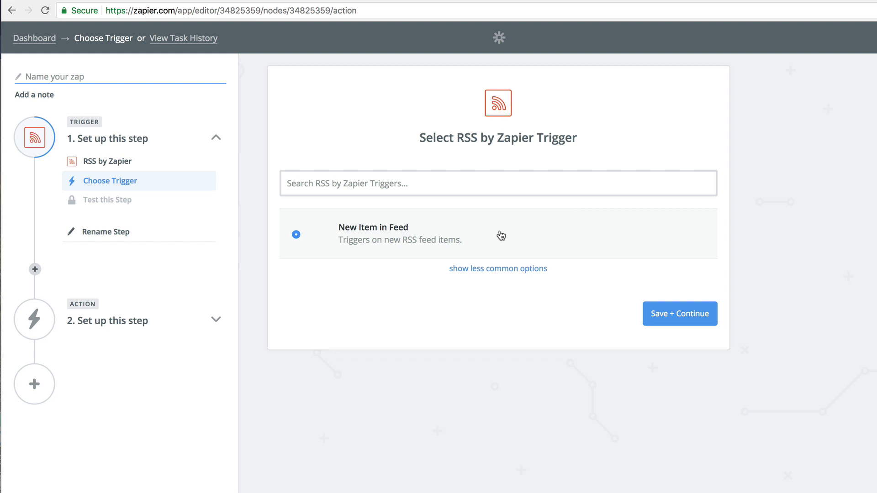
pyautogui.click(675, 316)
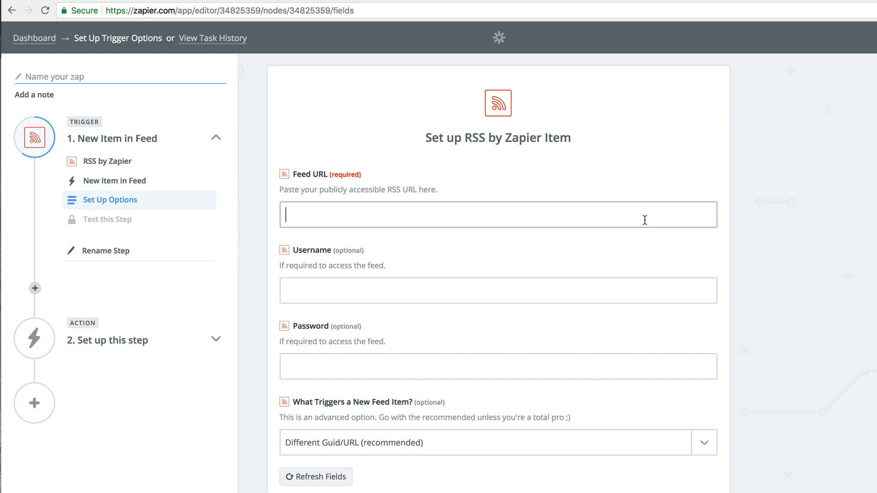
pyautogui.write('https://zapier.com/blog/feeds/latest/')
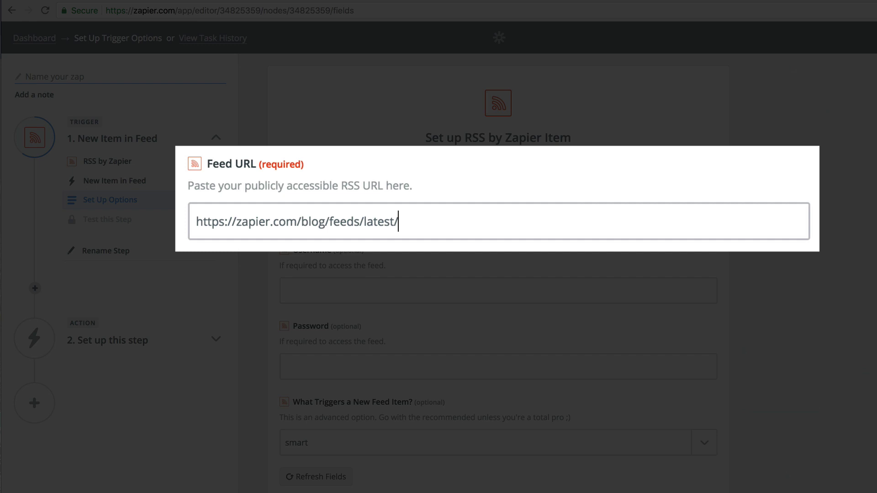
pyautogui.press('Tab')
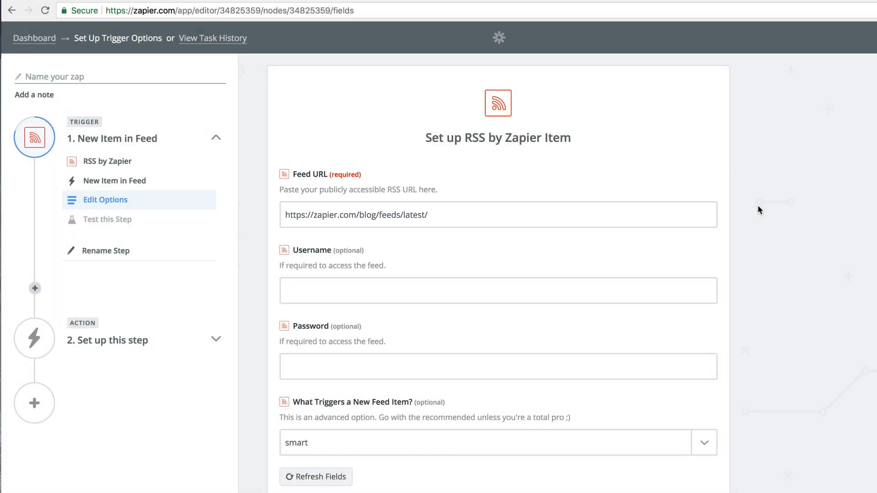
pyautogui.scroll(-2, 758, 206)
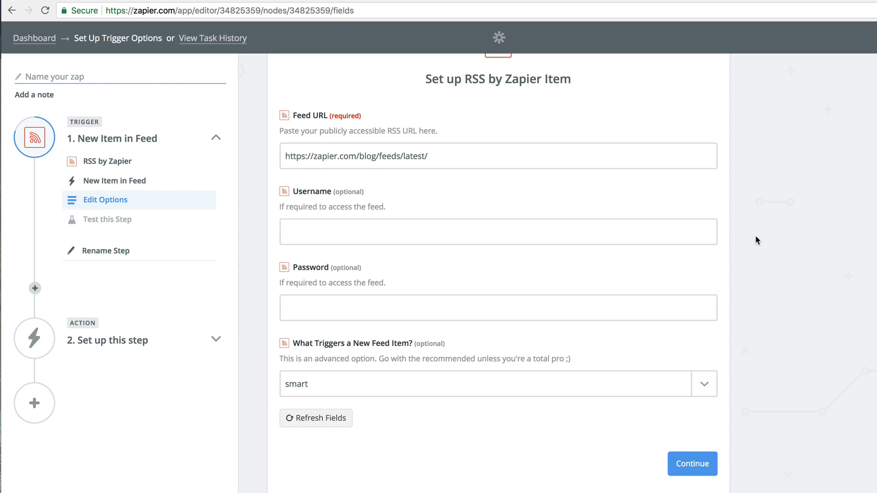
pyautogui.click(694, 463)
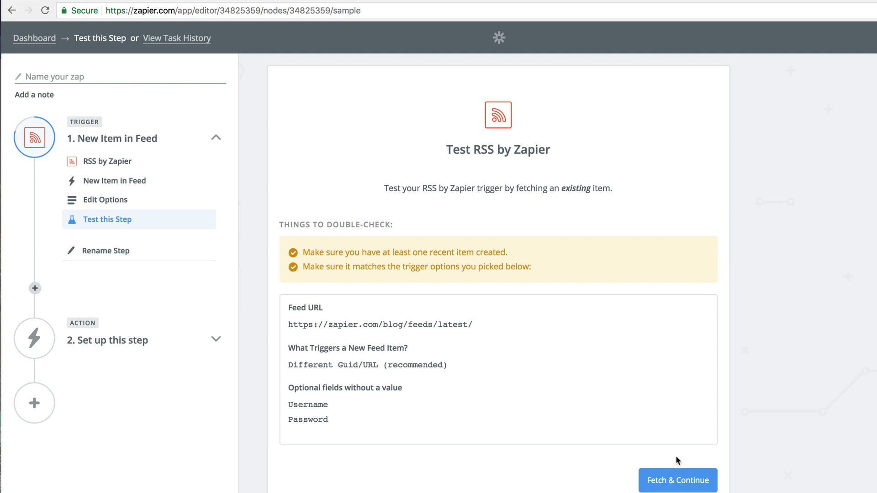
# Fetch a sample blog post from the feed, review it, and continue to the action step.
pyautogui.click(687, 480)
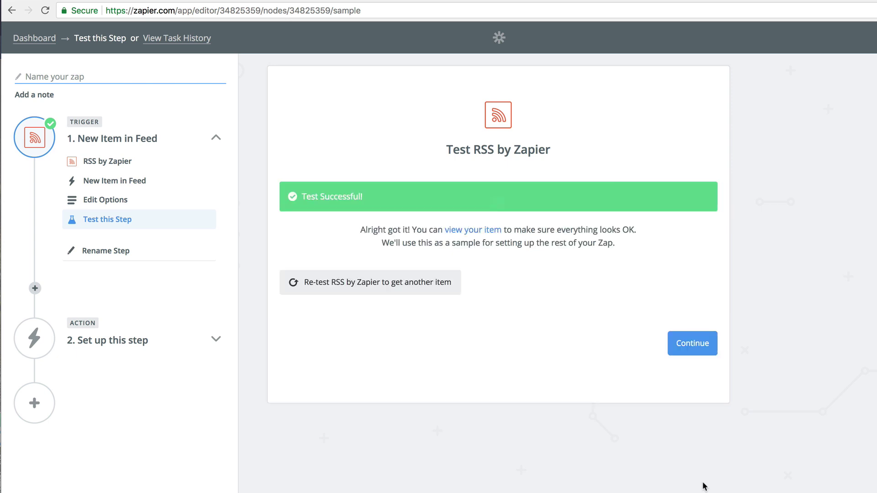
pyautogui.click(497, 233)
pyautogui.scroll(-5, 560, 371)
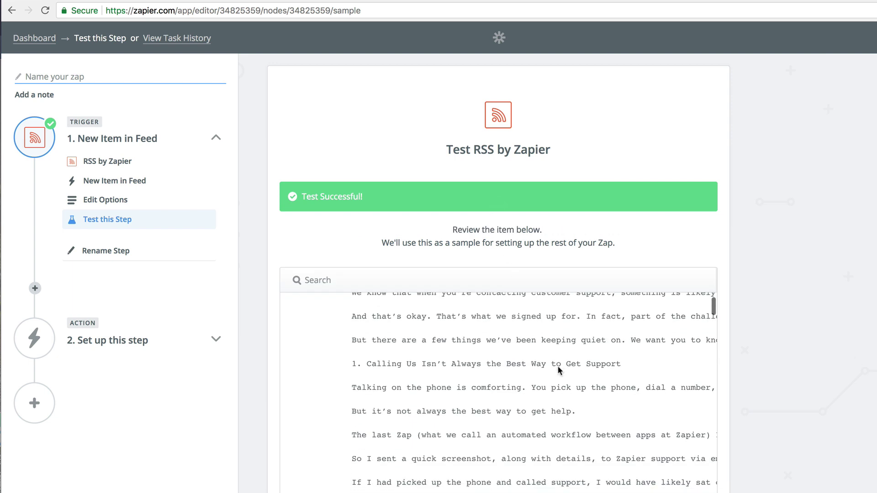
pyautogui.scroll(-3, 771, 396)
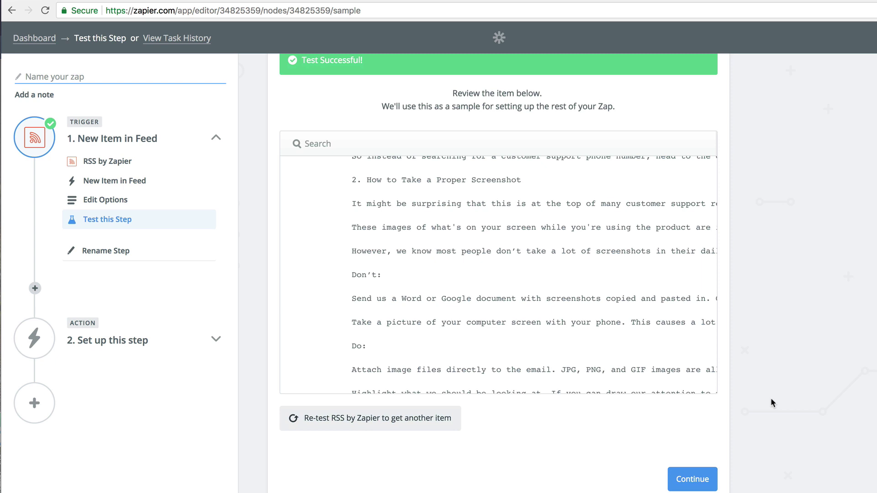
pyautogui.click(706, 480)
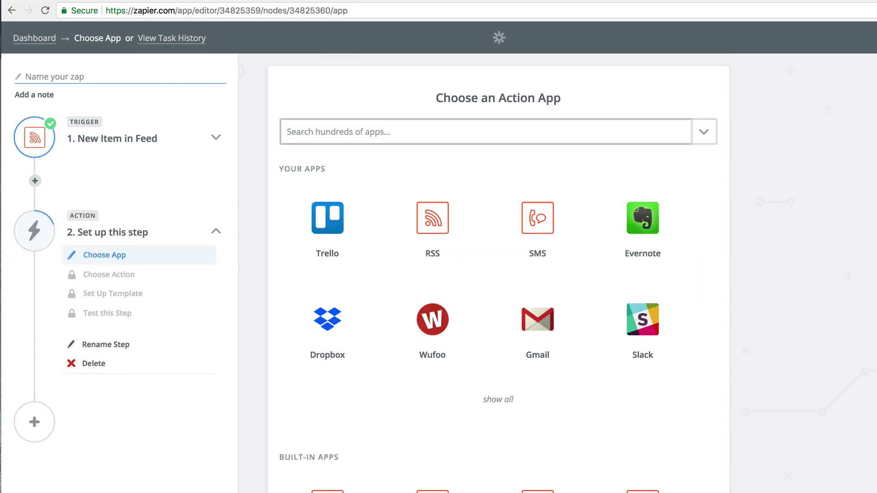
# Choose Email by Zapier with Send Outbound Email as the action and save it.
pyautogui.write('email')
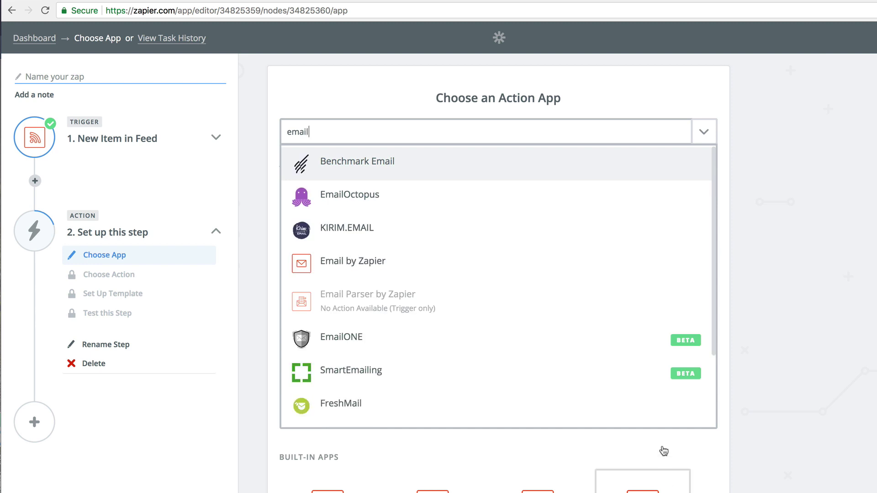
pyautogui.scroll(-1, 581, 293)
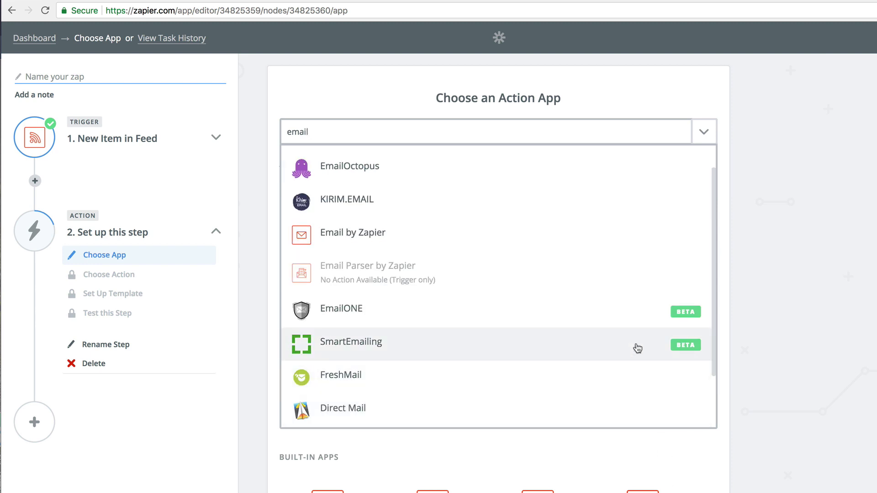
pyautogui.click(646, 237)
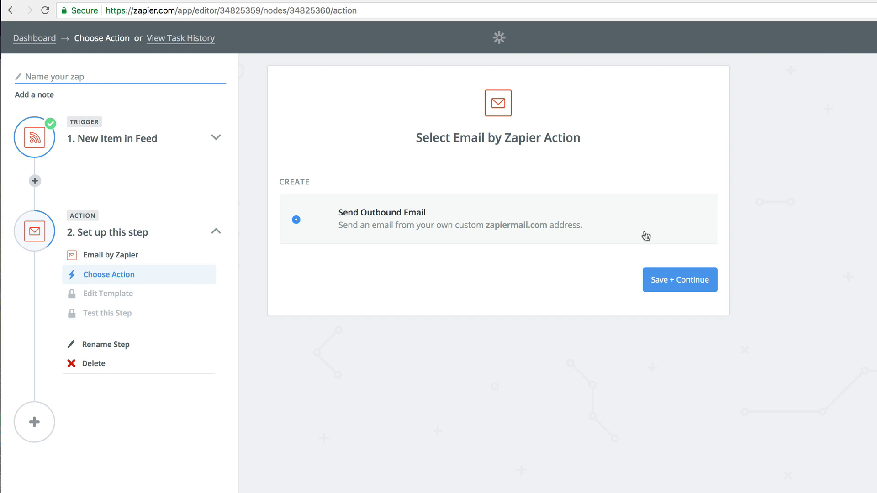
pyautogui.click(685, 279)
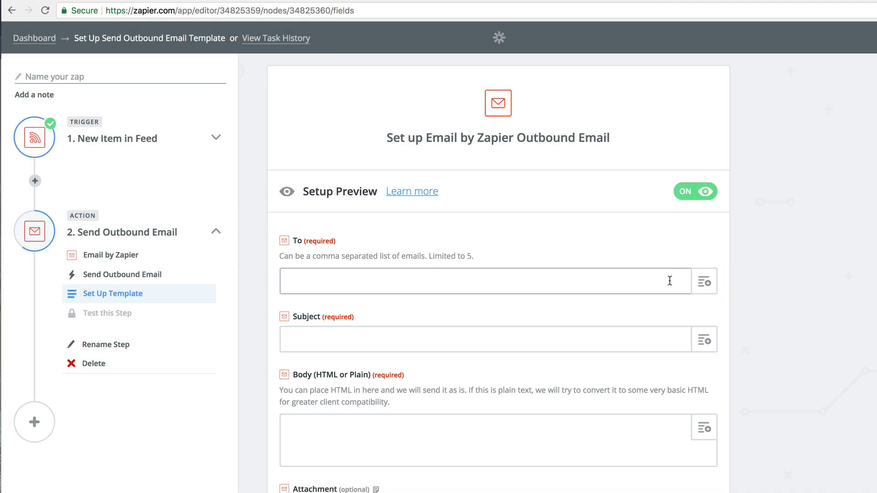
# Enter the recipient address and set the email subject to the feed post's Title.
pyautogui.click(669, 281)
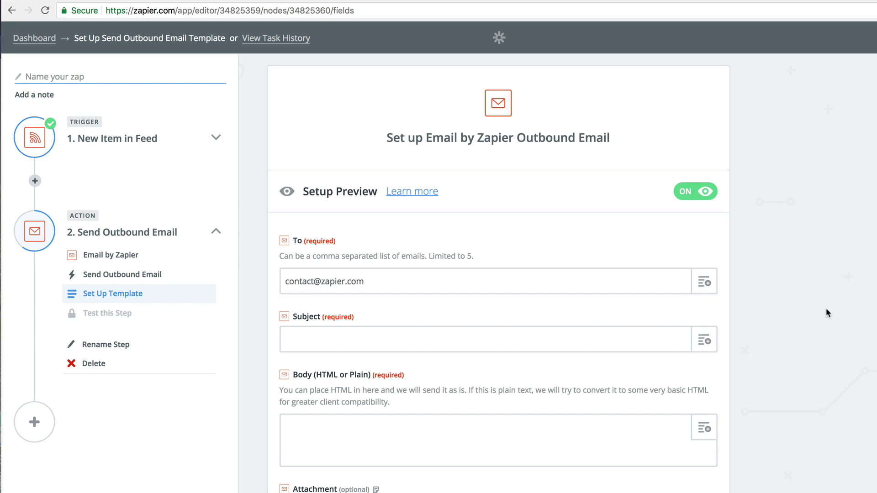
pyautogui.click(676, 333)
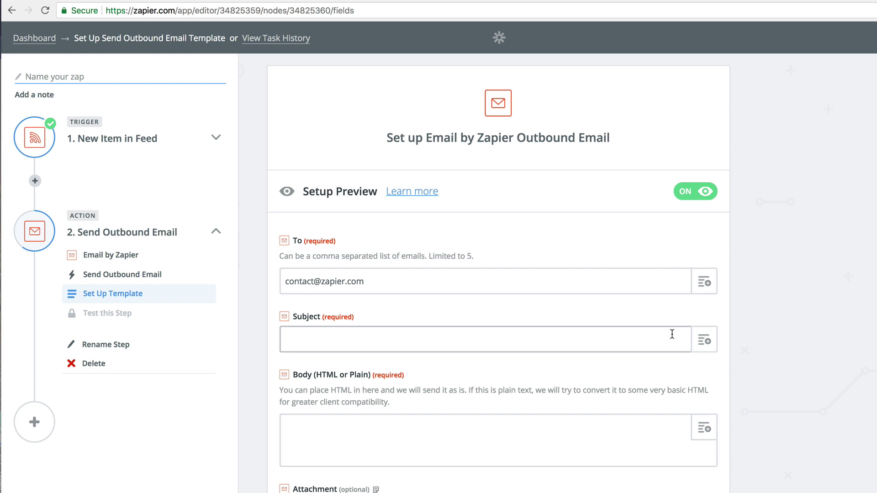
pyautogui.click(696, 340)
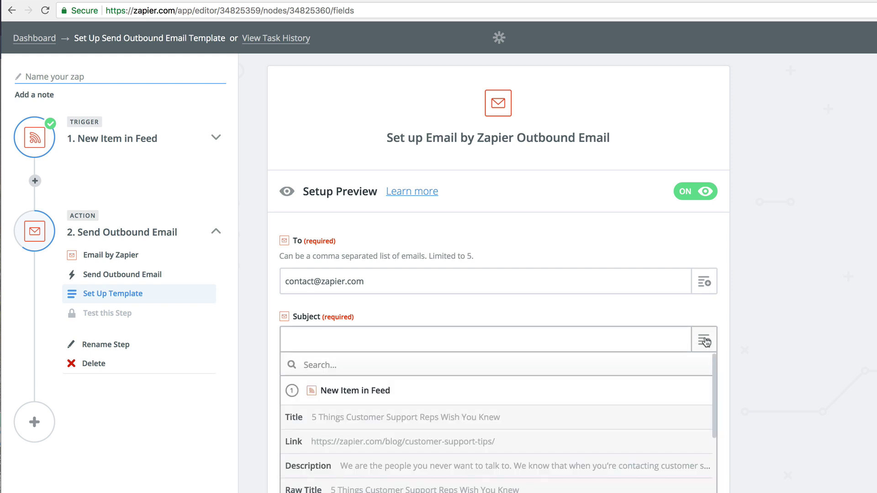
pyautogui.click(658, 418)
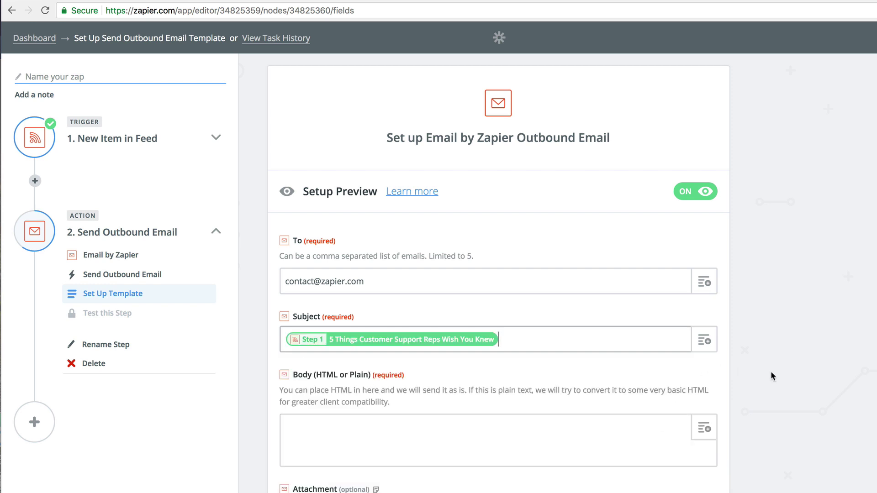
# Fill the email body with the post Description followed by the post Link.
pyautogui.scroll(-3, 771, 372)
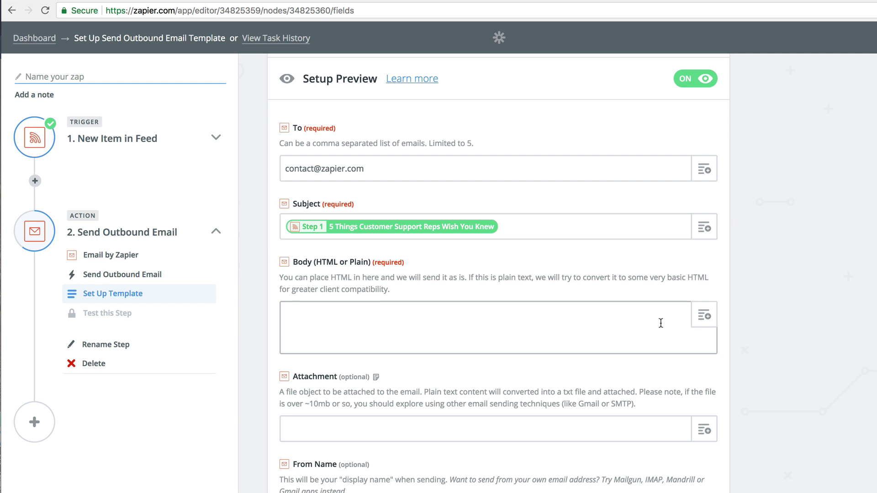
pyautogui.click(703, 321)
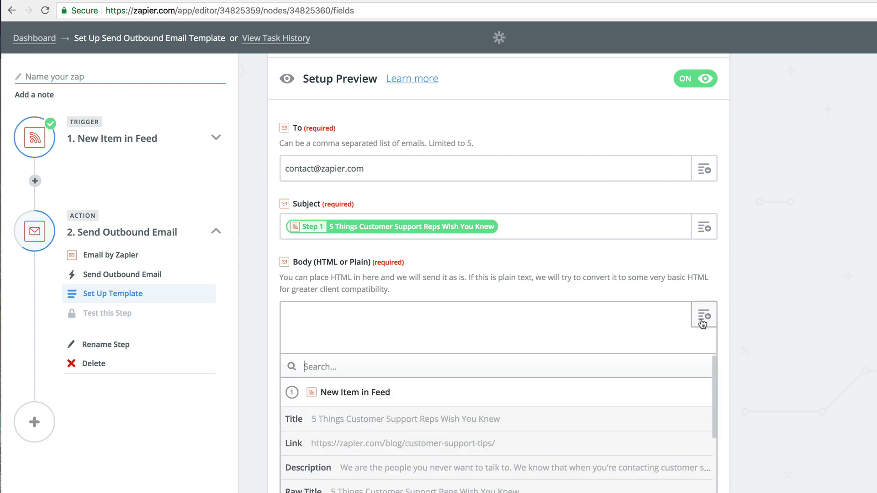
pyautogui.click(644, 467)
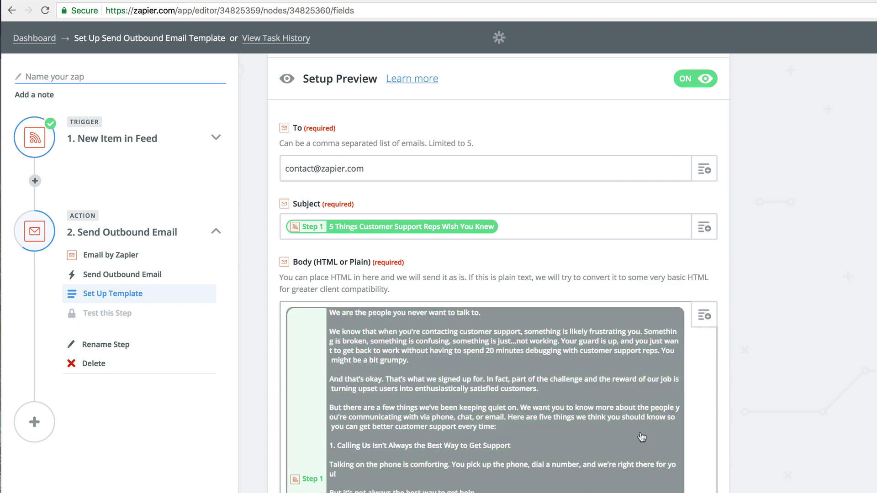
pyautogui.scroll(-3, 642, 439)
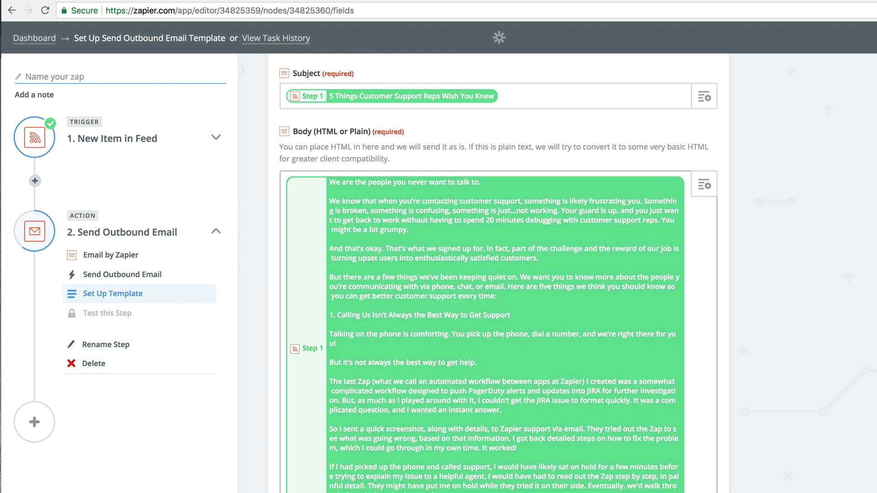
pyautogui.scroll(-1, 676, 274)
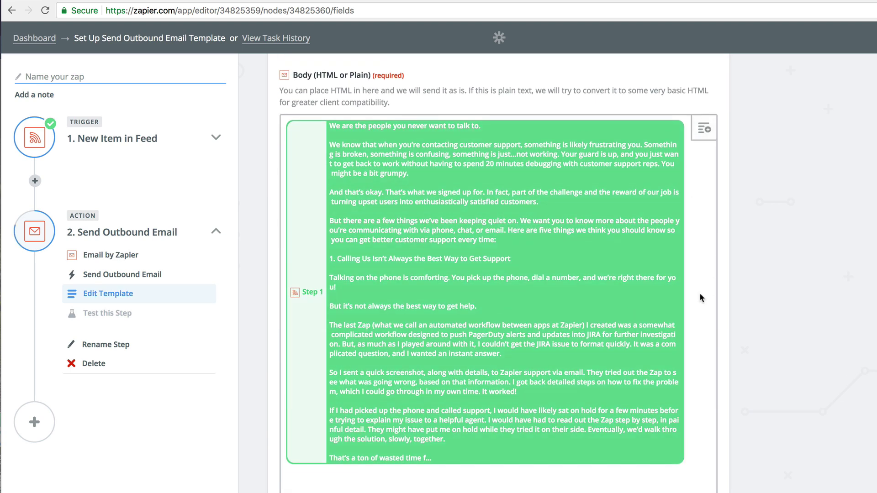
pyautogui.click(708, 127)
pyautogui.click(596, 361)
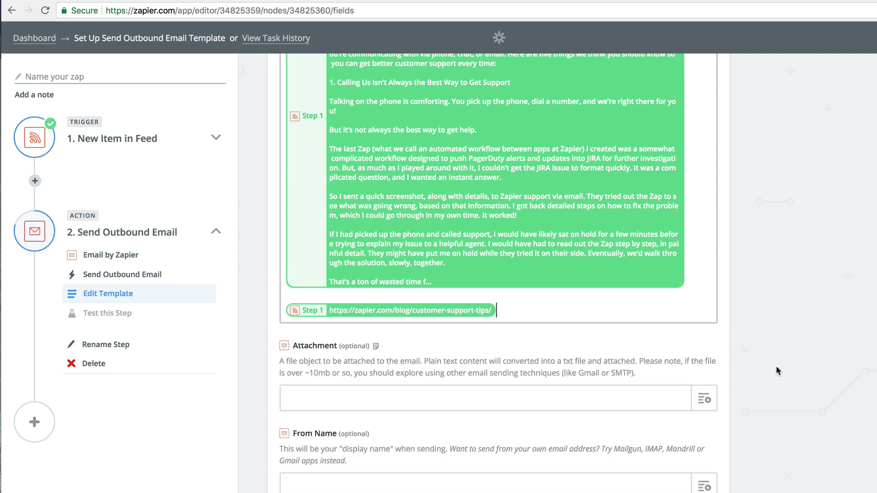
pyautogui.scroll(-6, 776, 368)
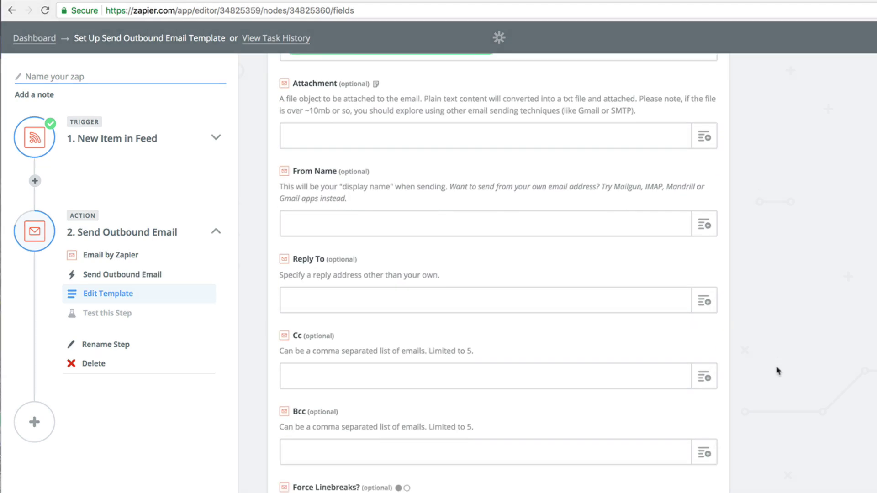
pyautogui.scroll(-3, 779, 371)
pyautogui.click(703, 470)
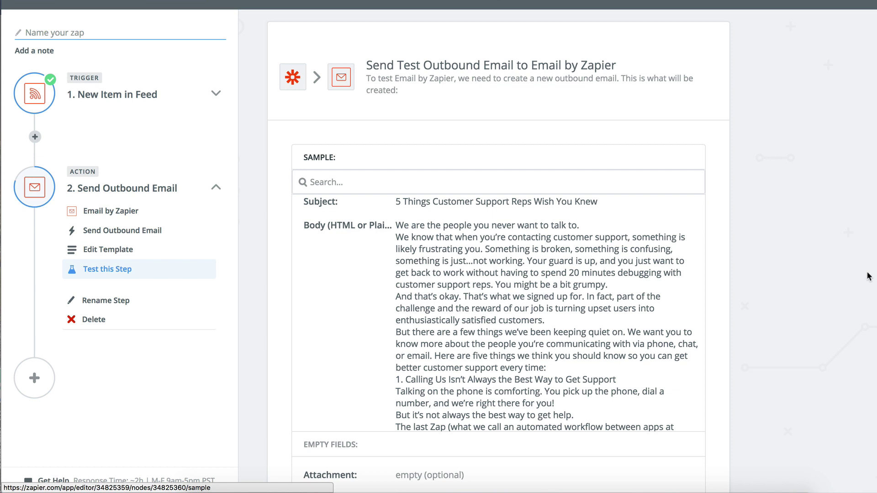
# Send a test email from the Zap and open it in Inbox to confirm arrival.
pyautogui.scroll(-8, 868, 275)
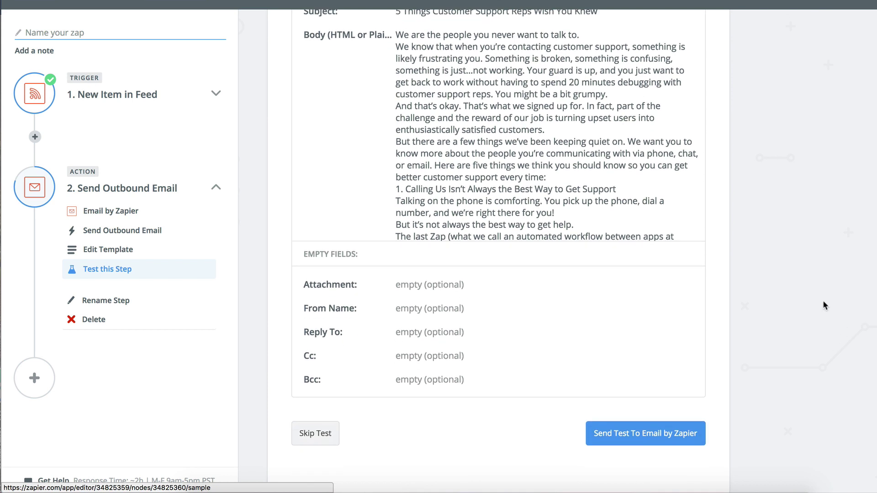
pyautogui.click(681, 434)
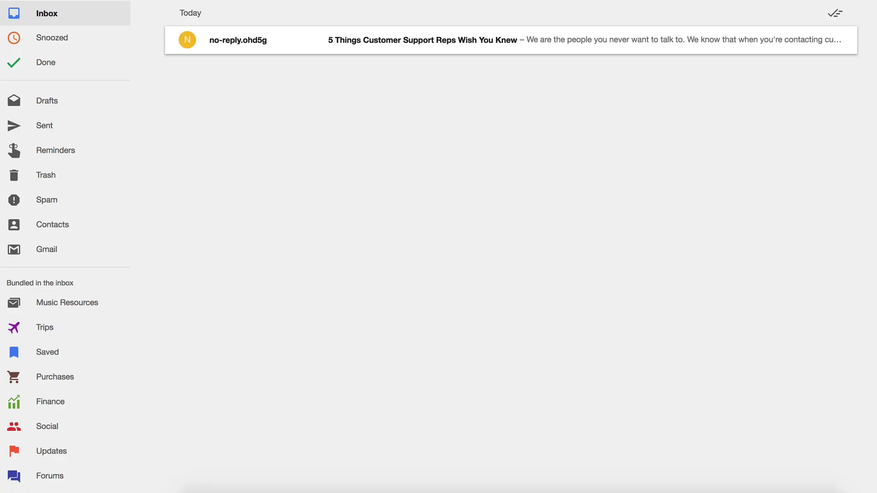
pyautogui.click(742, 42)
pyautogui.scroll(-9, 744, 48)
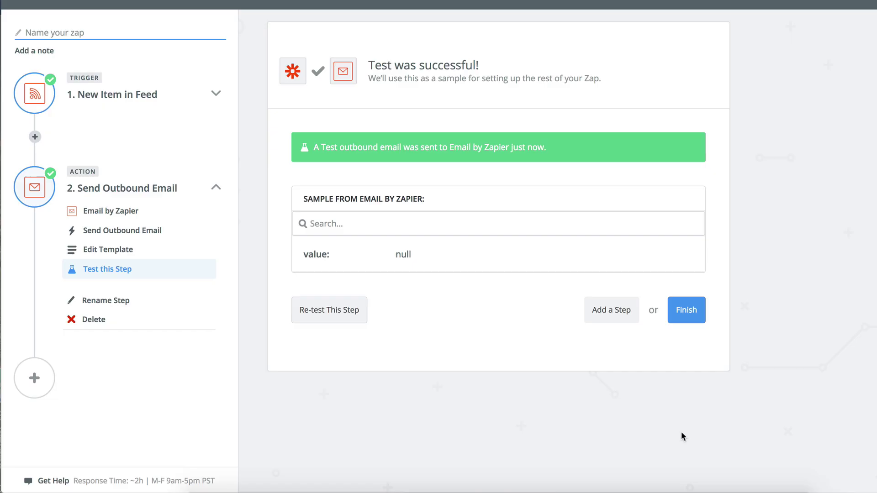
# Name the Zap 'Send new Zapier blog posts to my email' and turn it on.
pyautogui.click(686, 309)
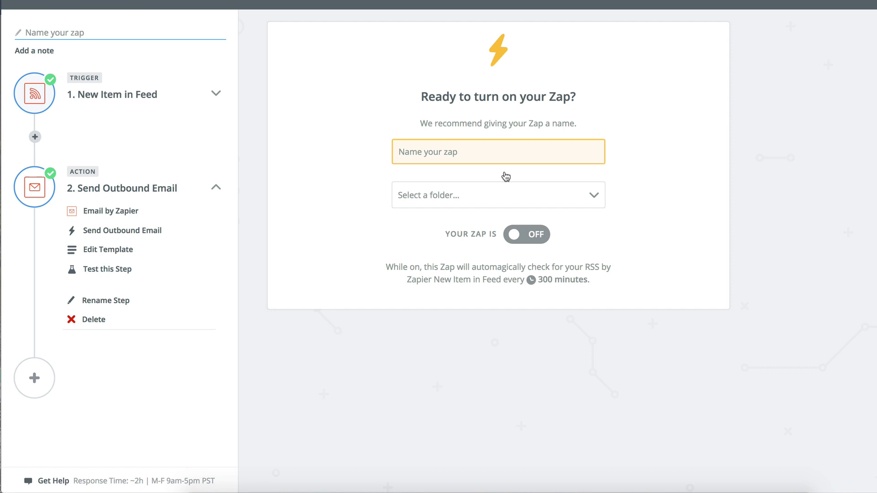
pyautogui.write('Send new Za')
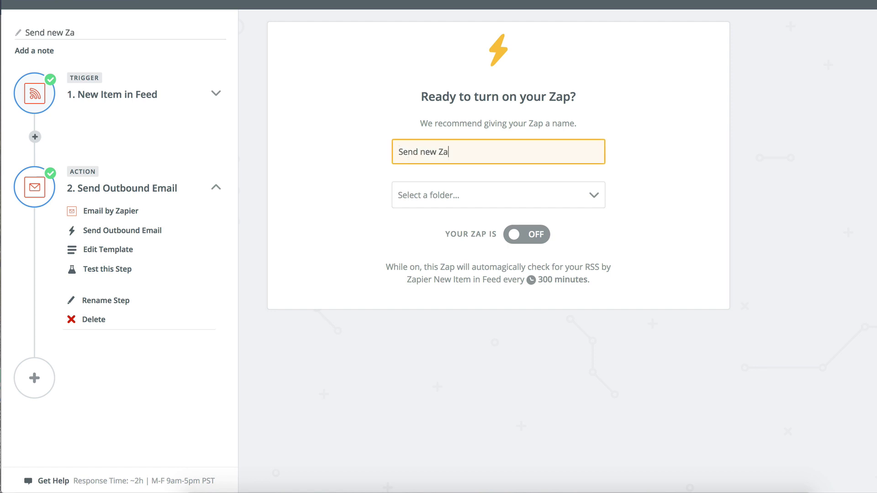
pyautogui.write('pier blog posts to my email')
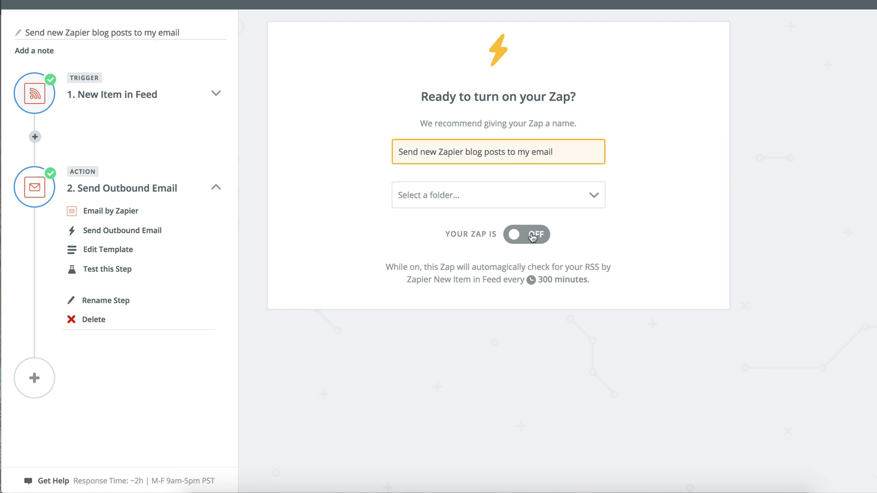
pyautogui.click(533, 236)
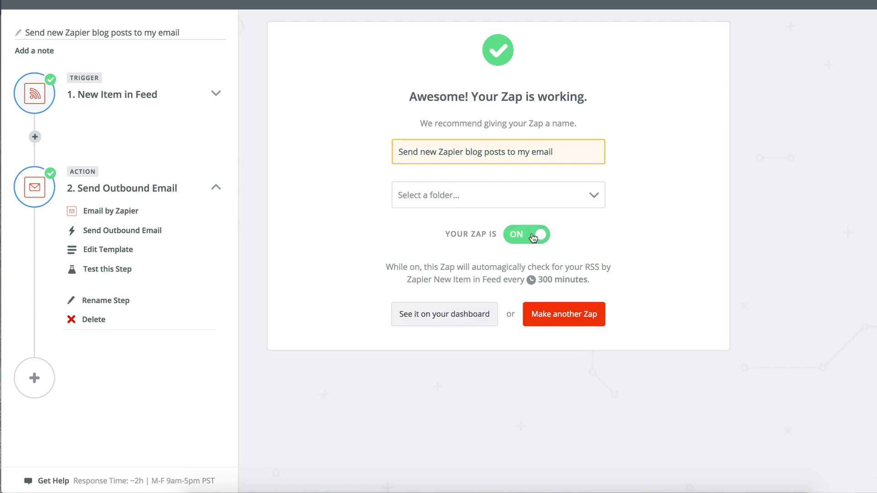